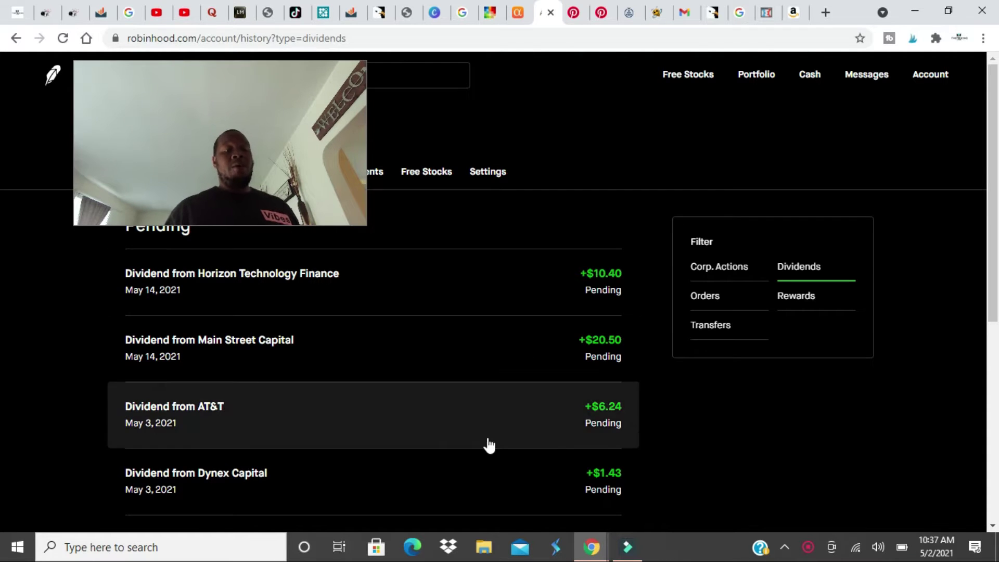
Switch to the Legendary Marketer challenge page showing the intro video and first assignment quiz
{"action": "left_click", "coordinate": [238, 12]}
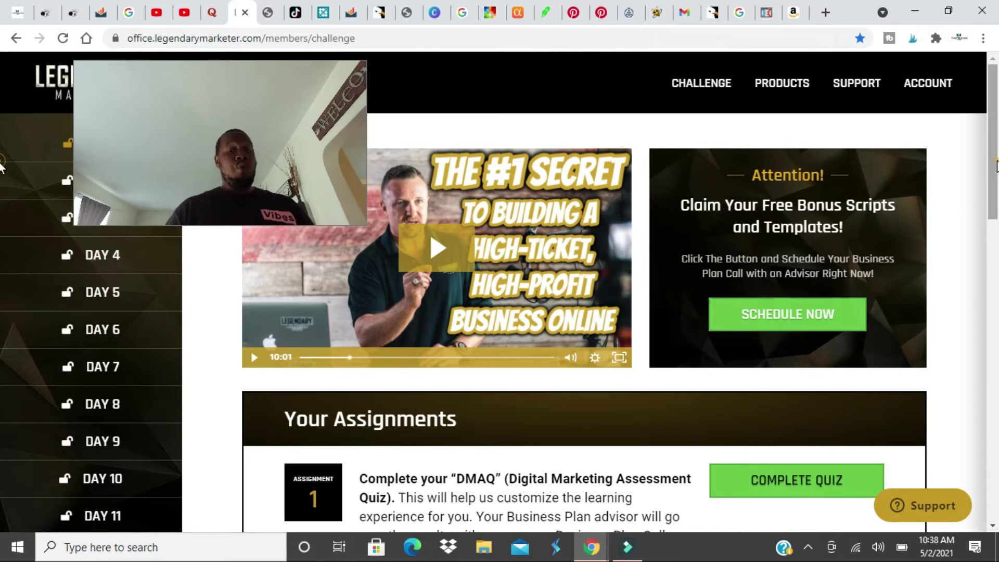
{"action": "mouse_move", "coordinate": [996, 164]}
{"action": "left_mouse_down"}
{"action": "mouse_move", "coordinate": [987, 230]}
{"action": "mouse_move", "coordinate": [990, 79]}
{"action": "left_mouse_up"}
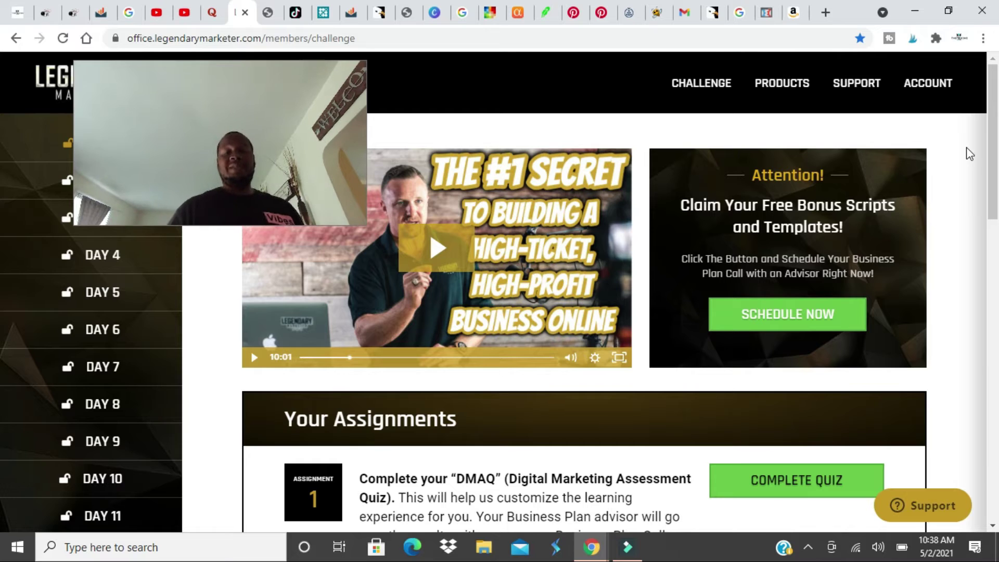
Return to Robinhood's dividend history listing pending AT&T, Main Street Capital and Dynex payments
{"action": "left_click", "coordinate": [546, 11]}
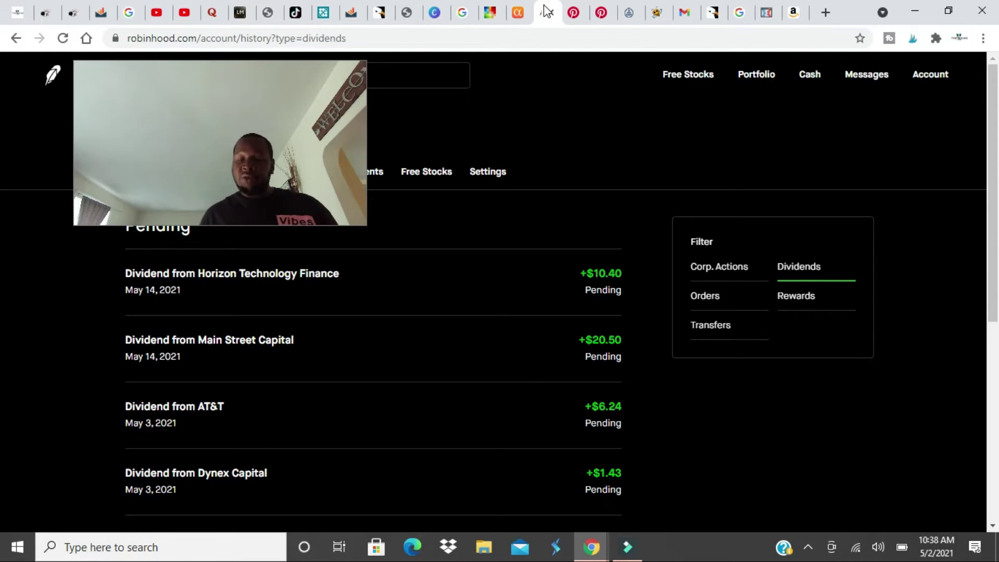